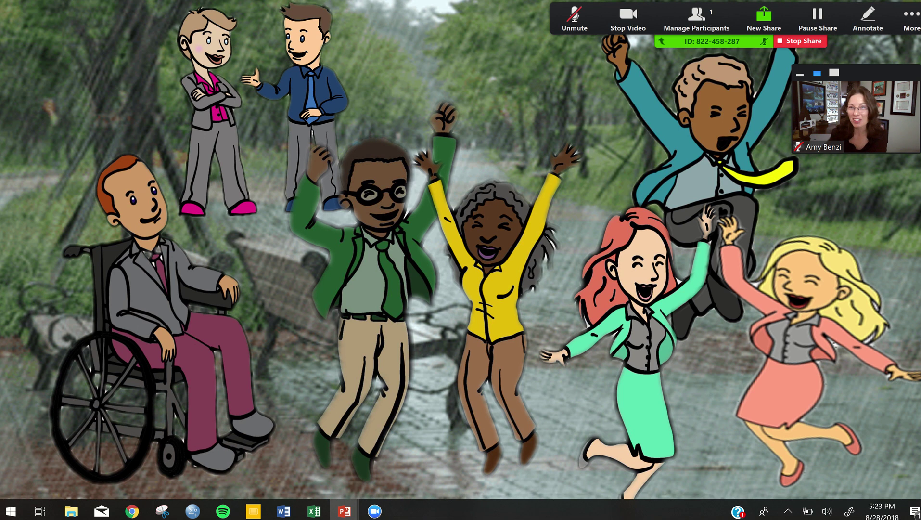
Step: Exit the full-screen slideshow and return to the deck's editing view on slide 4
key(Escape)
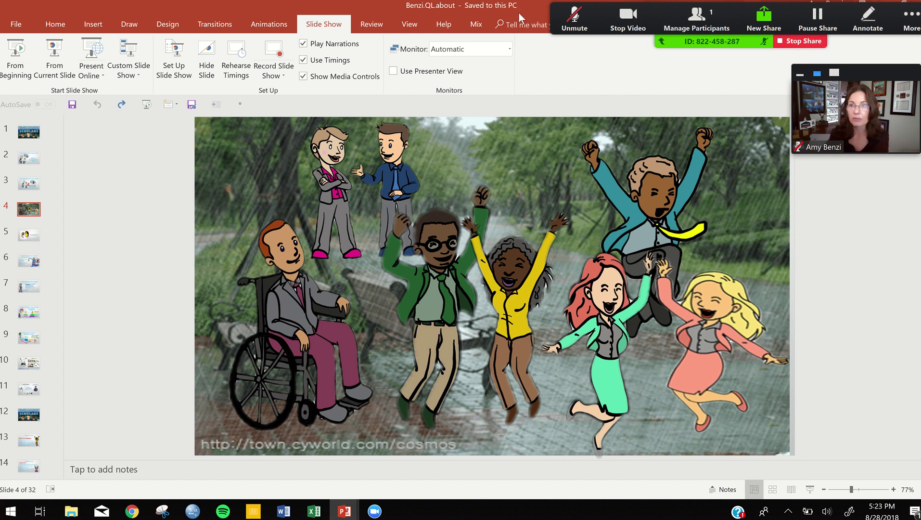
Step: Restore the maximized PowerPoint window to a smaller size so the Zoom app shows behind it
drag(517, 13, 493, 49)
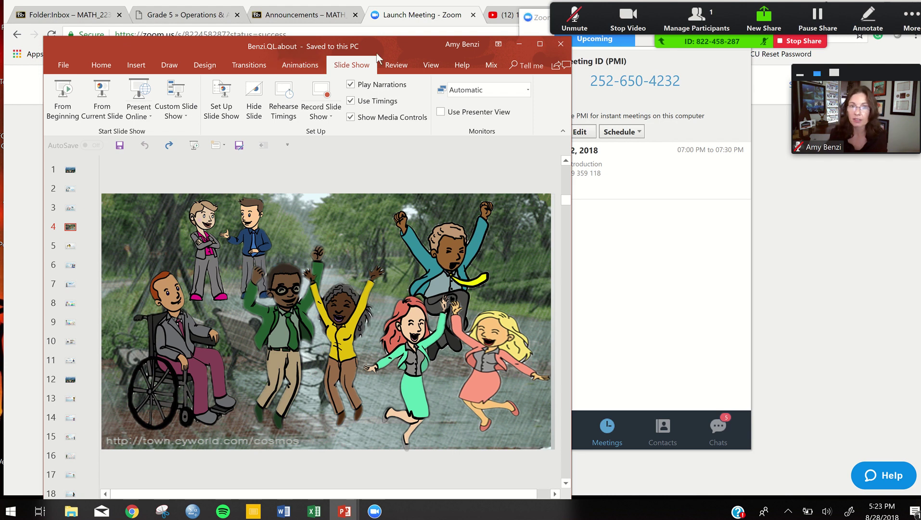
Step: Minimize PowerPoint, stop the screen share, and bring up the meeting's recording options
click(519, 43)
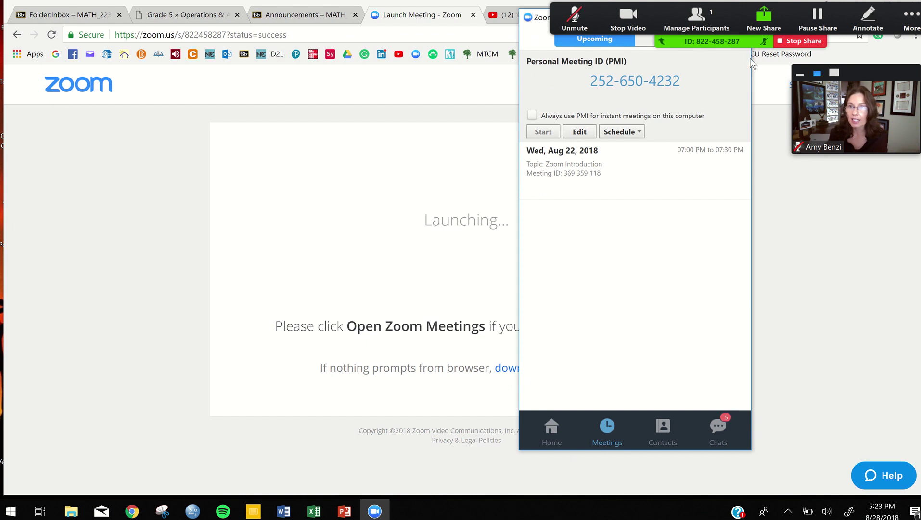
click(798, 41)
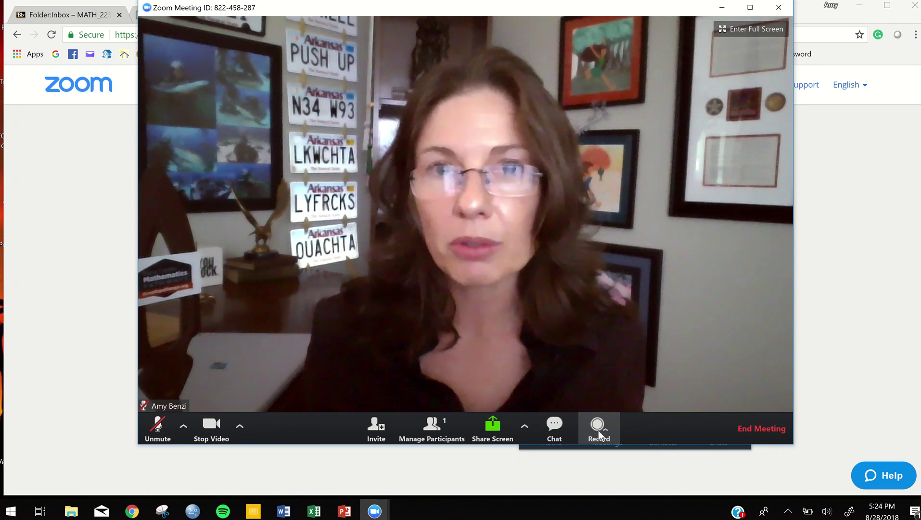
click(598, 431)
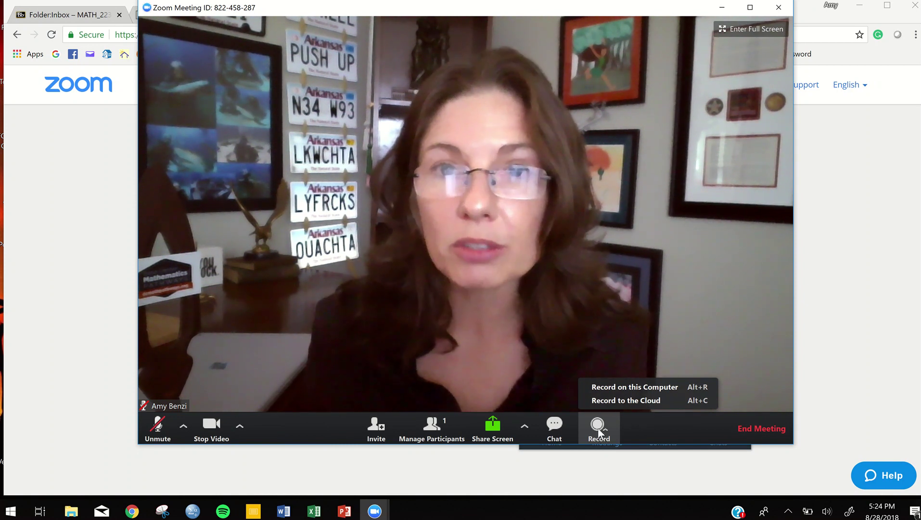
Step: Record the meeting on this computer and unmute the microphone so audio is captured
click(603, 387)
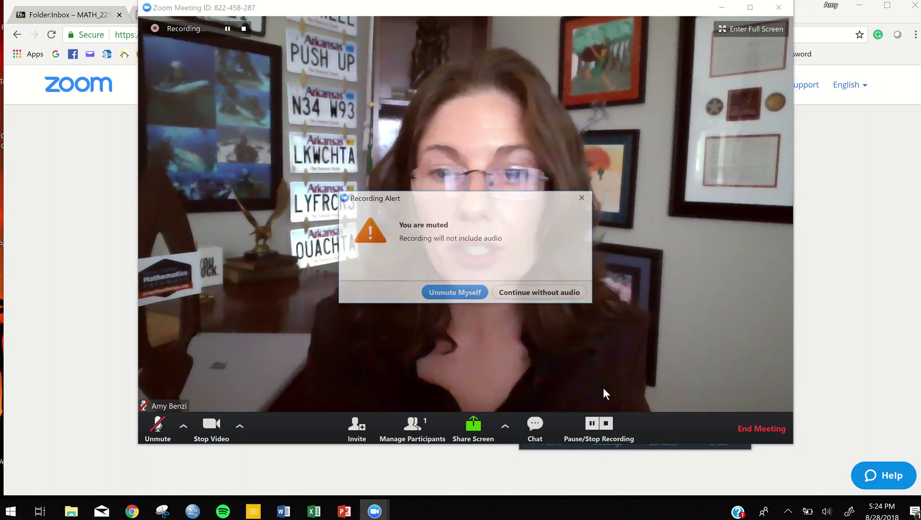
click(455, 293)
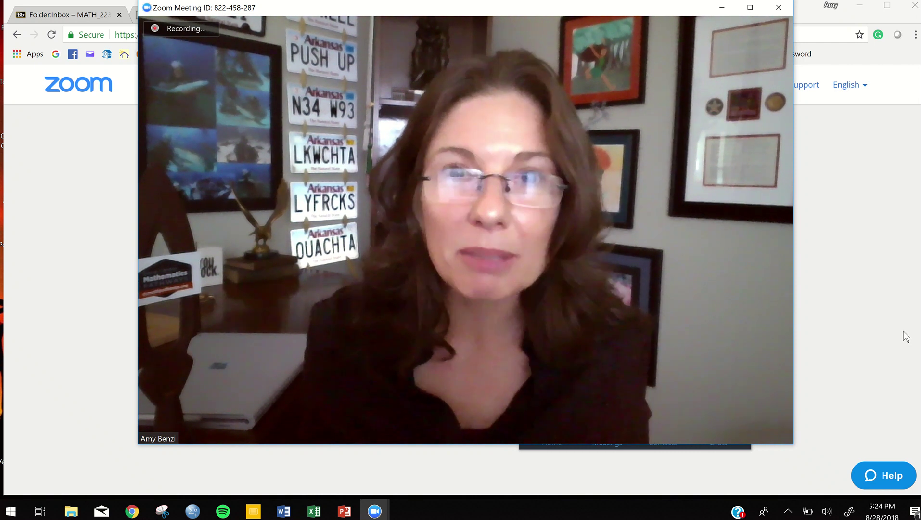
mouse_move(713, 373)
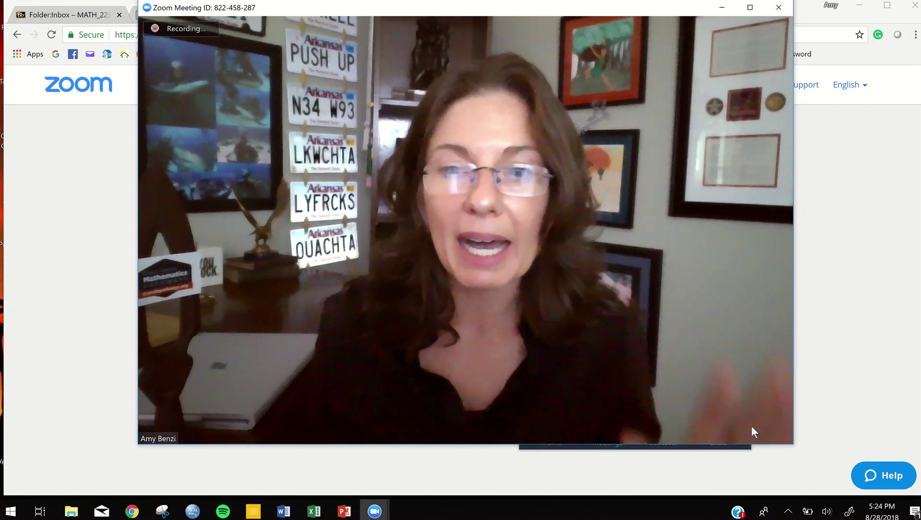
Step: End the meeting for all participants
click(755, 427)
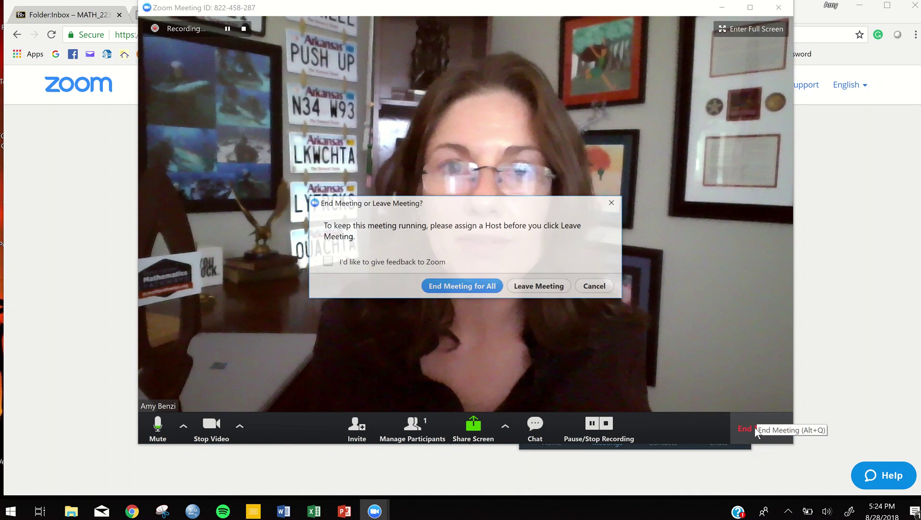
click(464, 286)
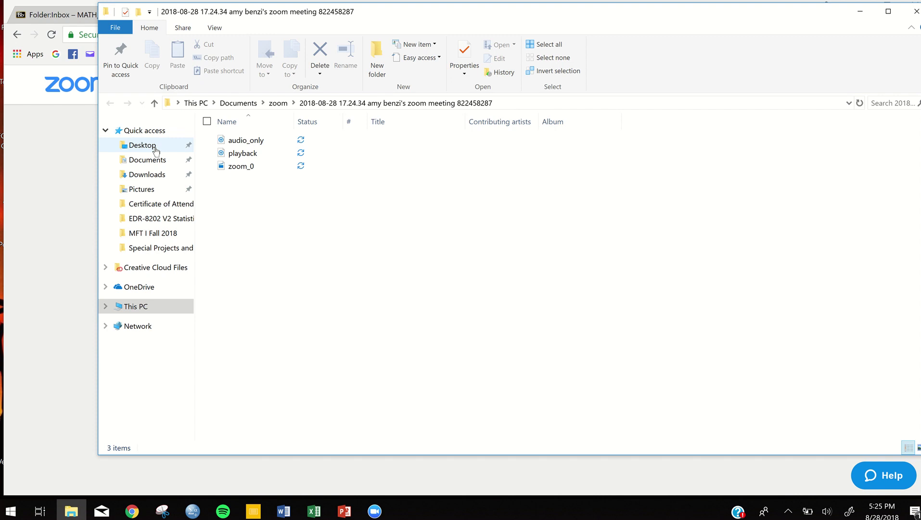
Step: Open the newest meeting folder in Documents > Zoom by date, preview zoom_0, then minimize Explorer
click(148, 160)
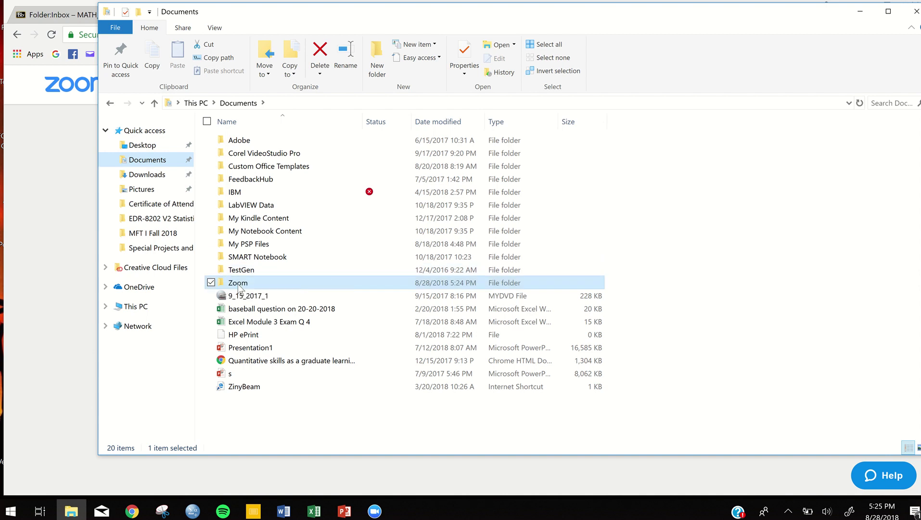
double_click(238, 285)
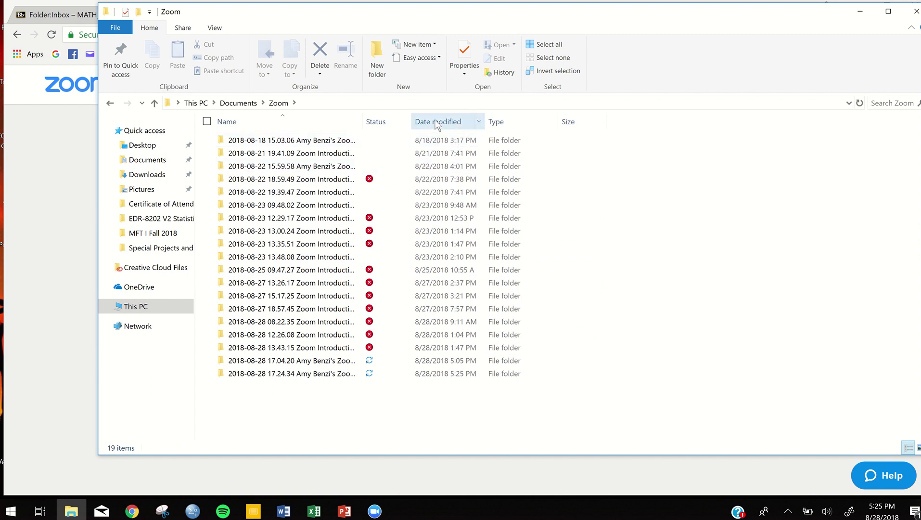
click(437, 122)
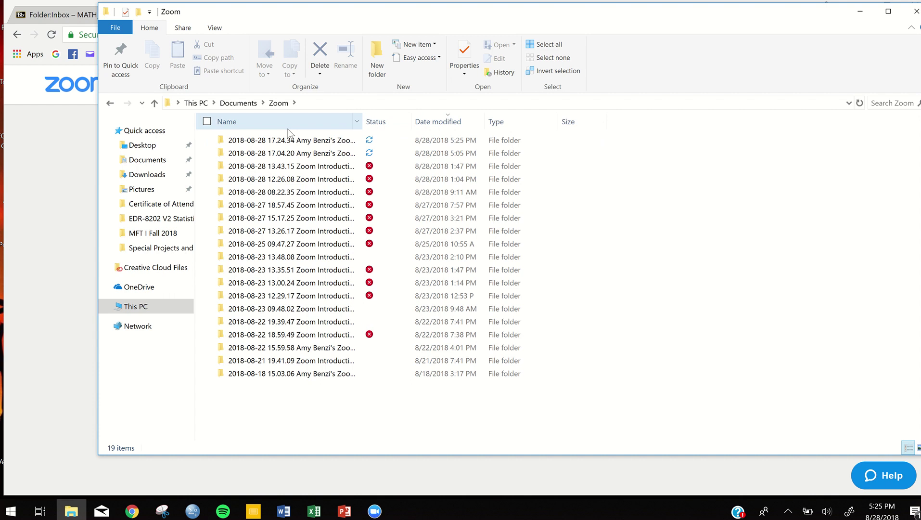
double_click(264, 143)
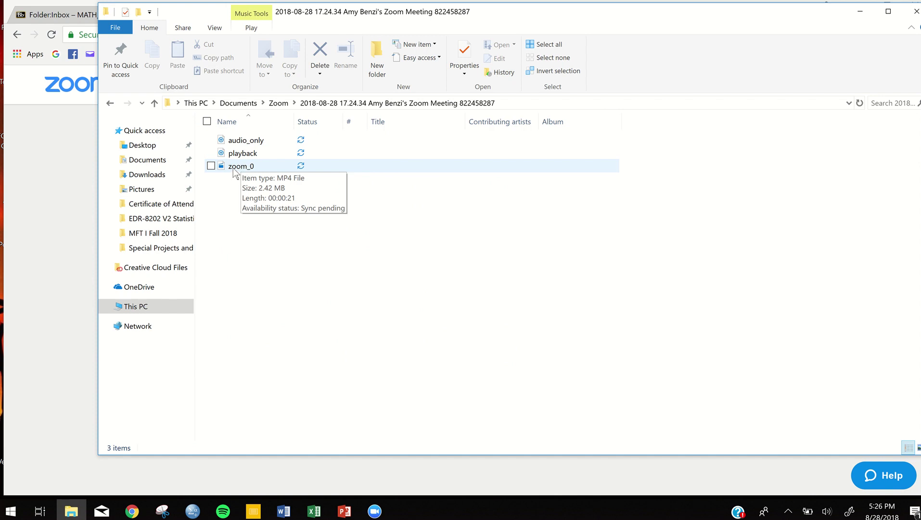
double_click(236, 166)
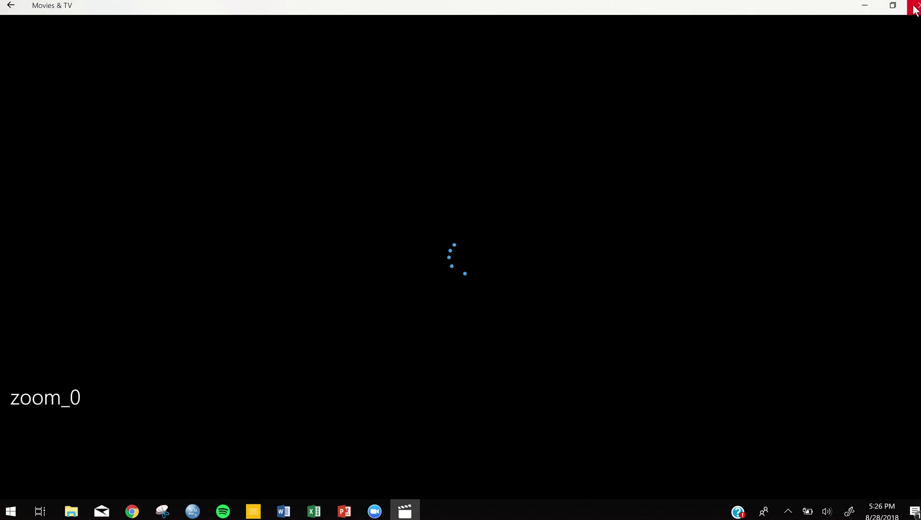
click(915, 7)
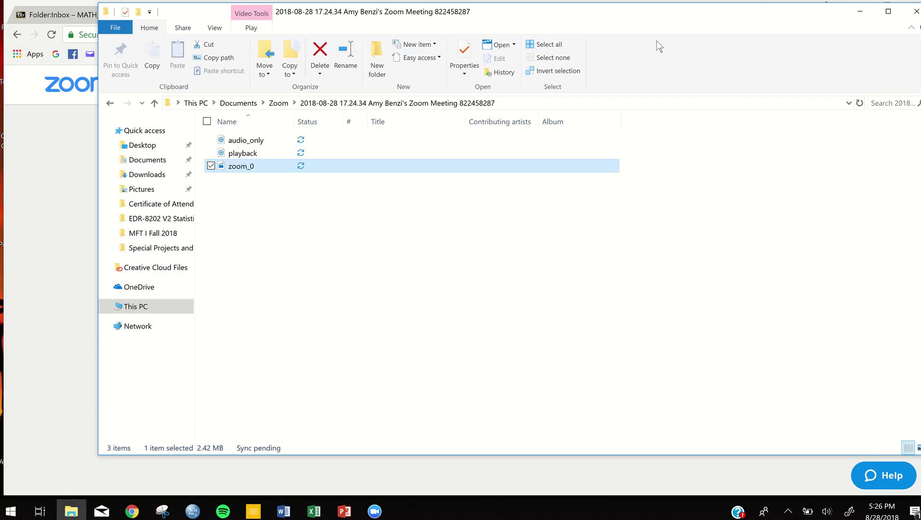
click(859, 13)
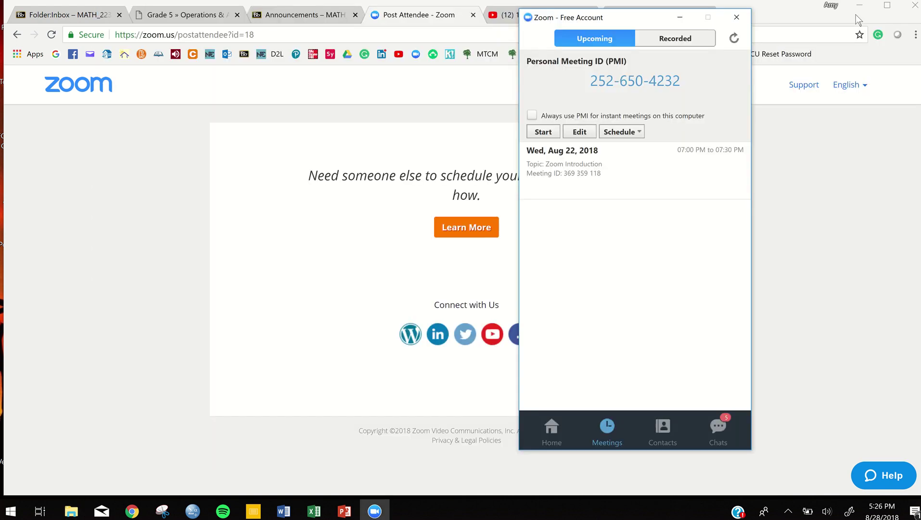
Step: Switch to YouTube, check the account menu, and return to the YouTube home page
click(504, 16)
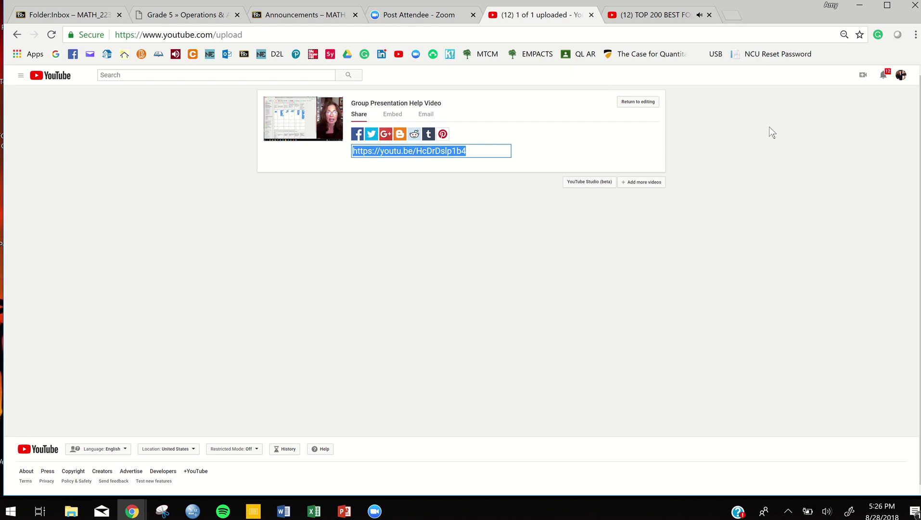
click(901, 76)
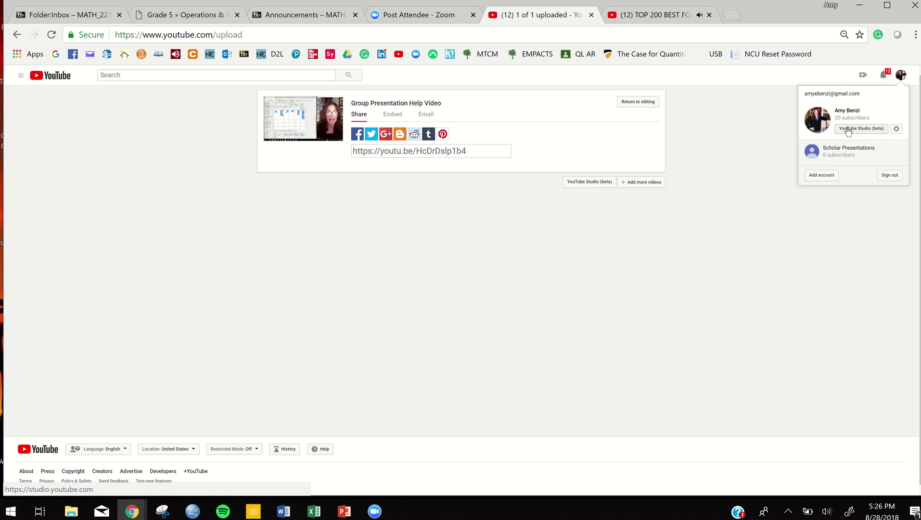
click(728, 107)
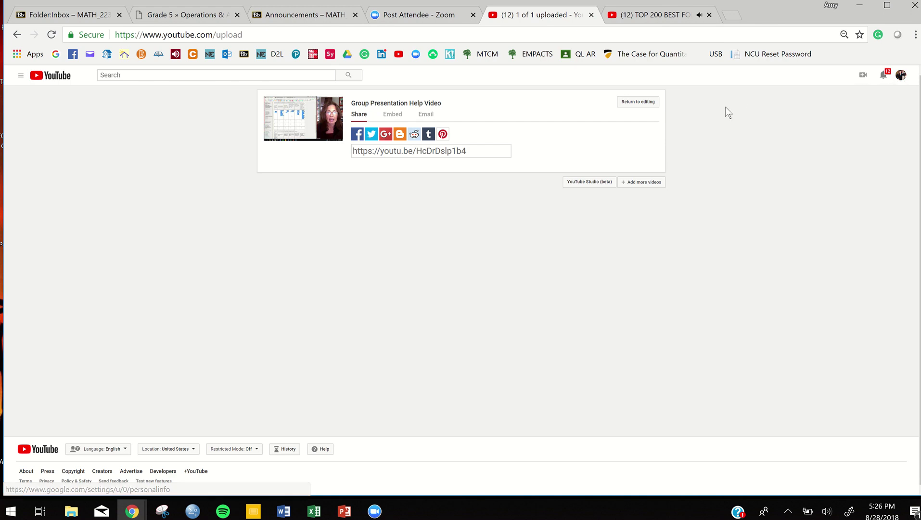
click(901, 77)
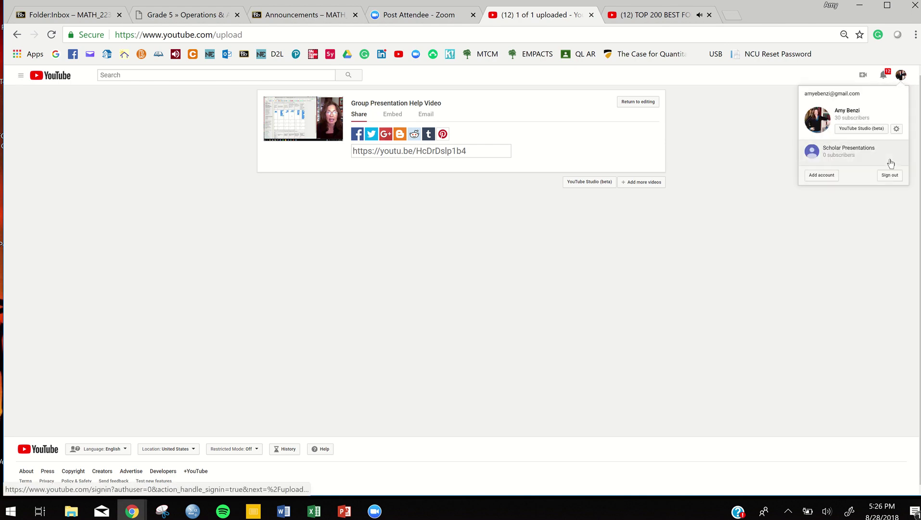
click(698, 120)
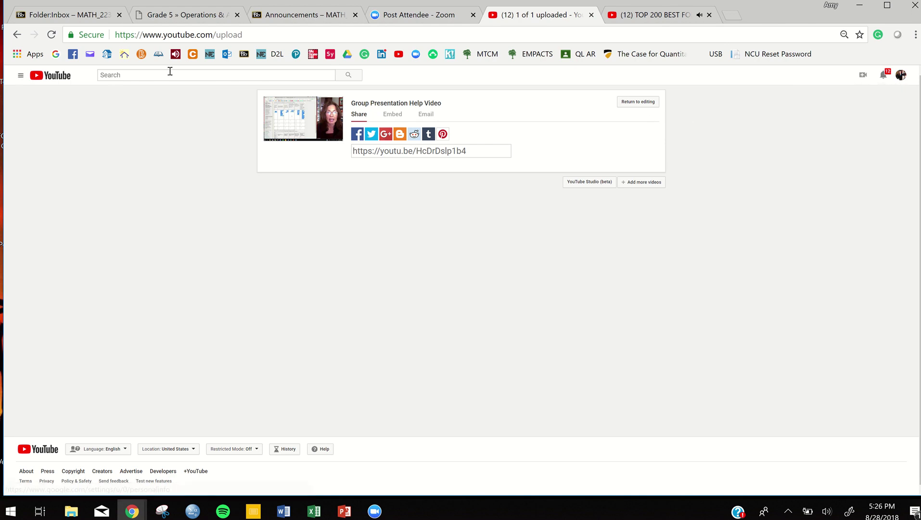
click(49, 77)
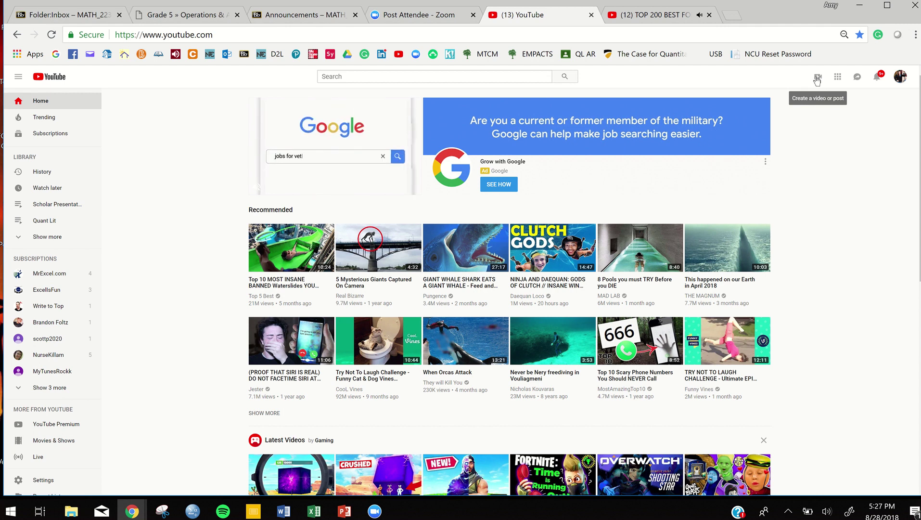
Step: Start a new video upload from YouTube's create menu, with File Explorer brought back up
click(817, 78)
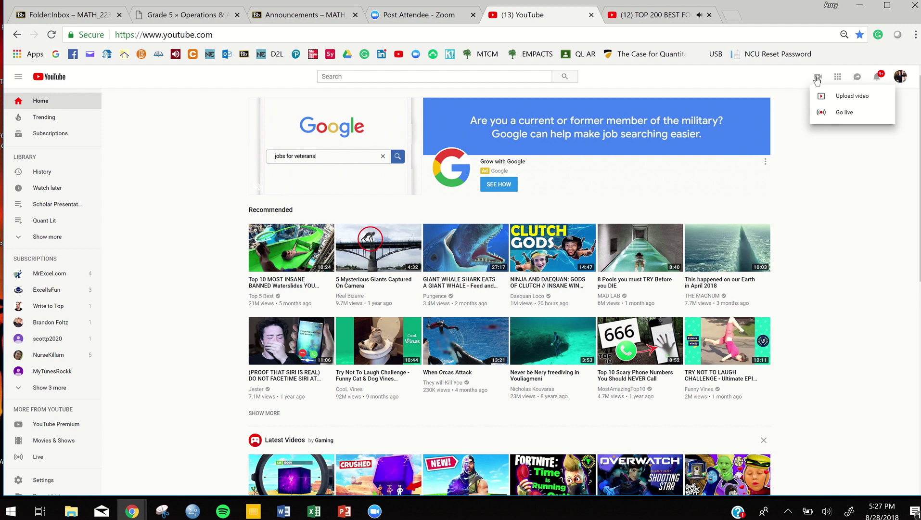
click(837, 93)
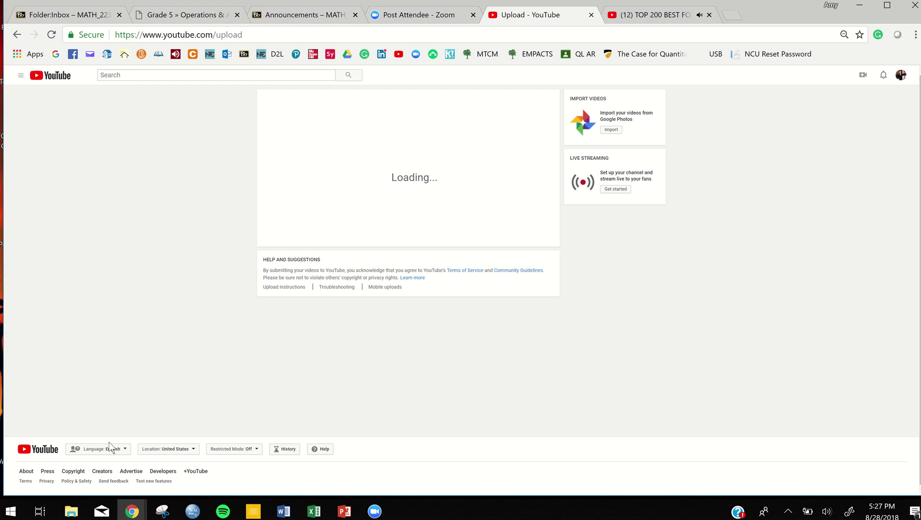
click(71, 512)
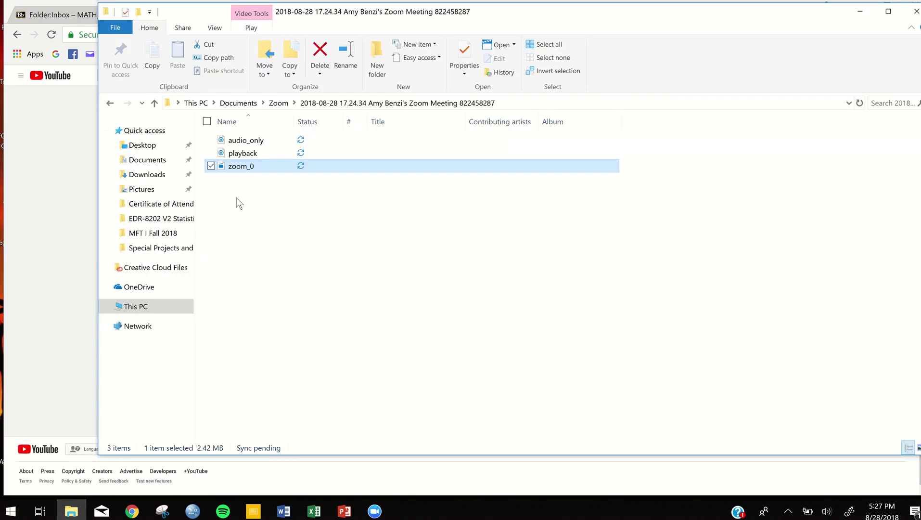
Step: Open the 2018-08-28 17.24.34 recording folder beside the upload page and drag zoom_0 into YouTube
click(148, 164)
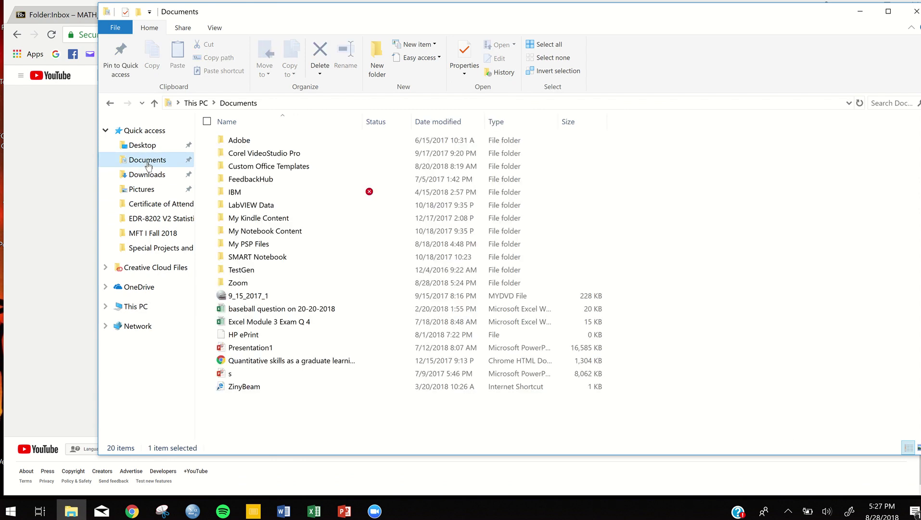
double_click(233, 284)
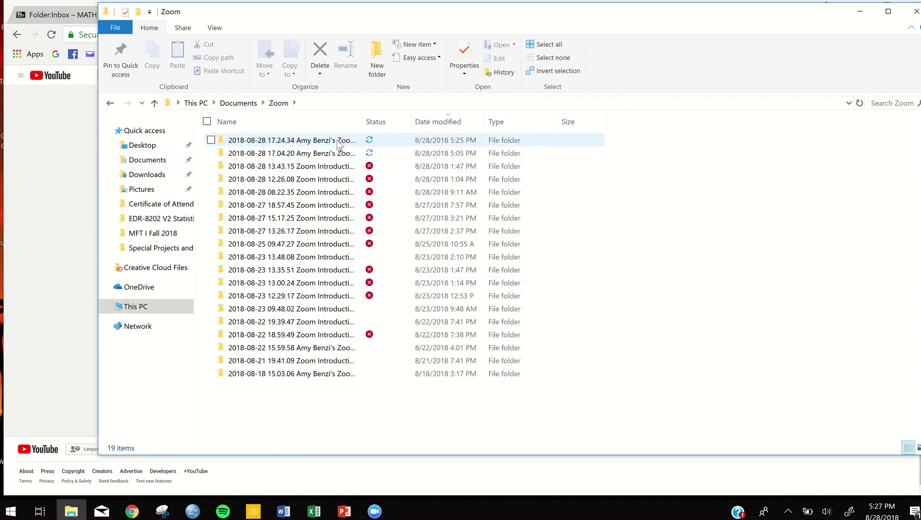
drag(574, 23, 649, 244)
click(356, 362)
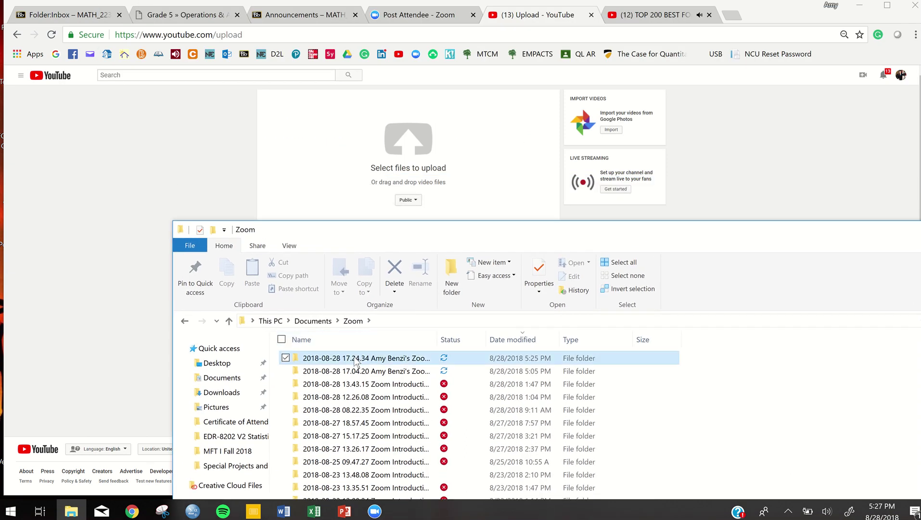
double_click(356, 362)
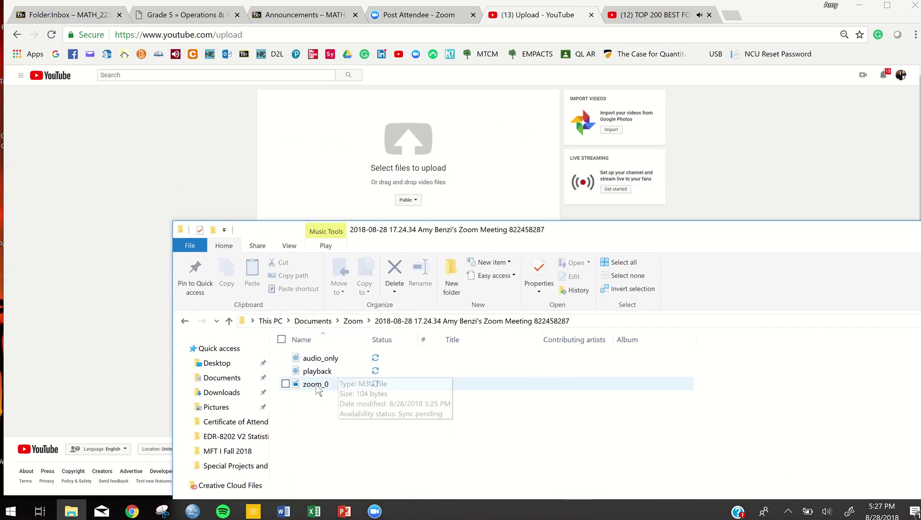
drag(318, 384, 399, 172)
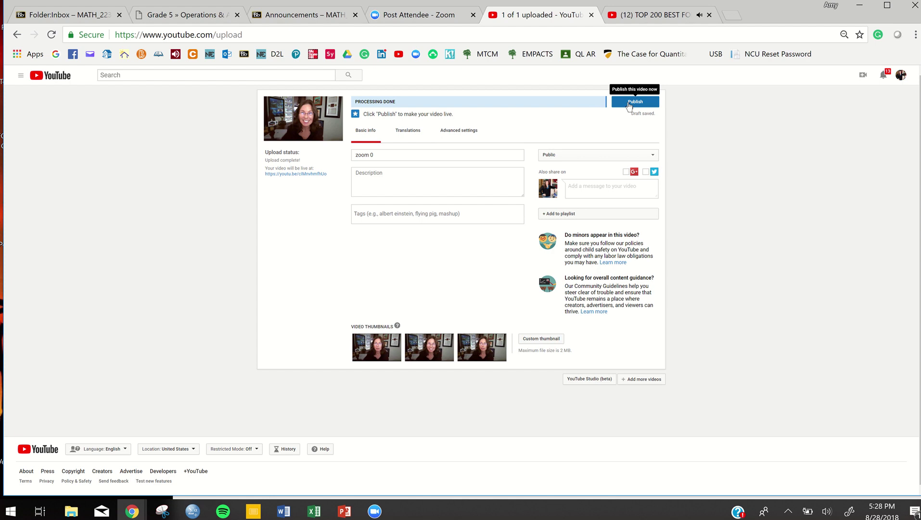
Step: Publish the uploaded 'zoom 0' video as public
click(630, 102)
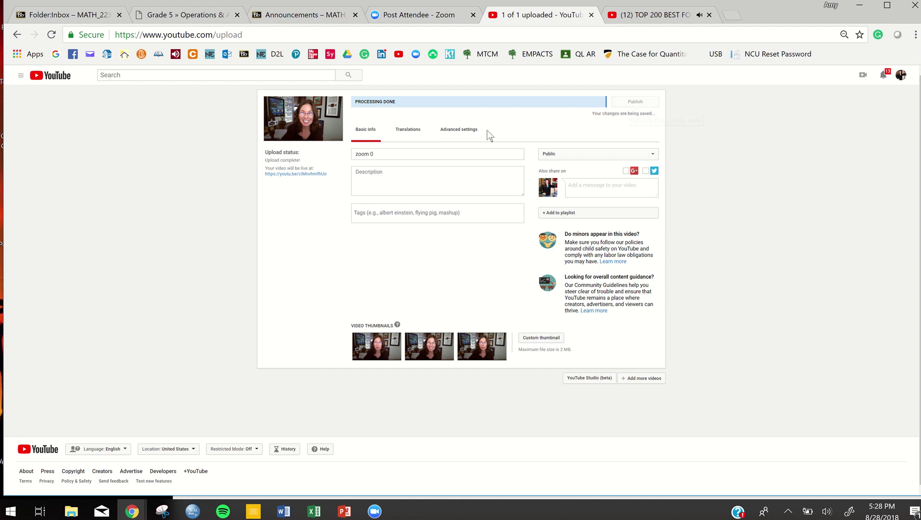
Step: Select the published video's full youtu.be share link, then switch to the Zoom website tab
drag(330, 174, 297, 170)
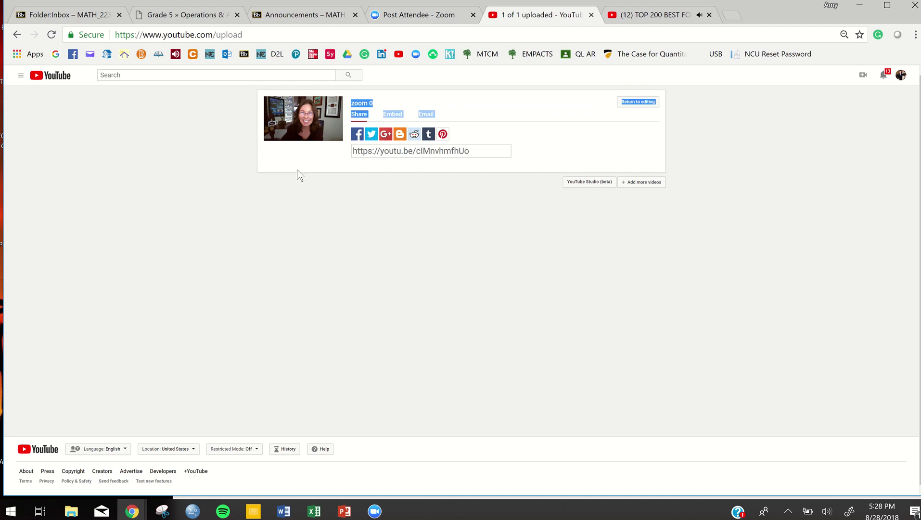
drag(473, 151, 353, 151)
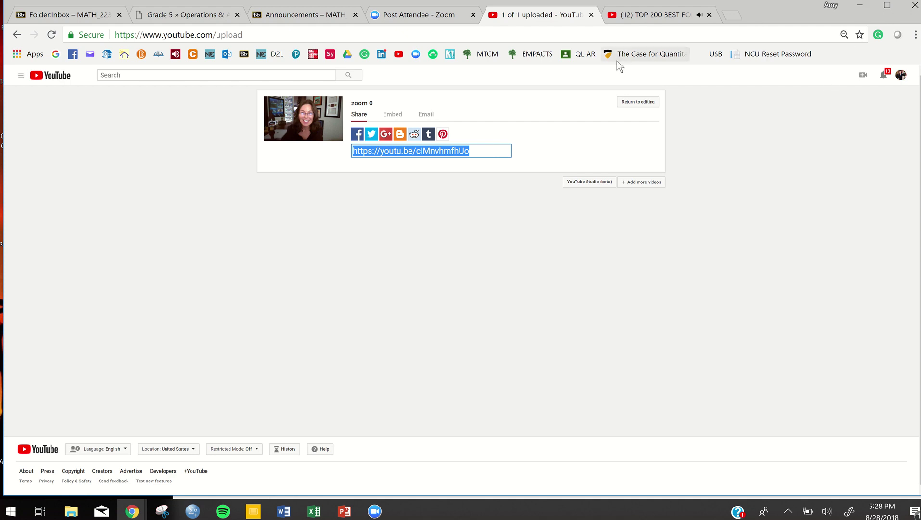
click(426, 16)
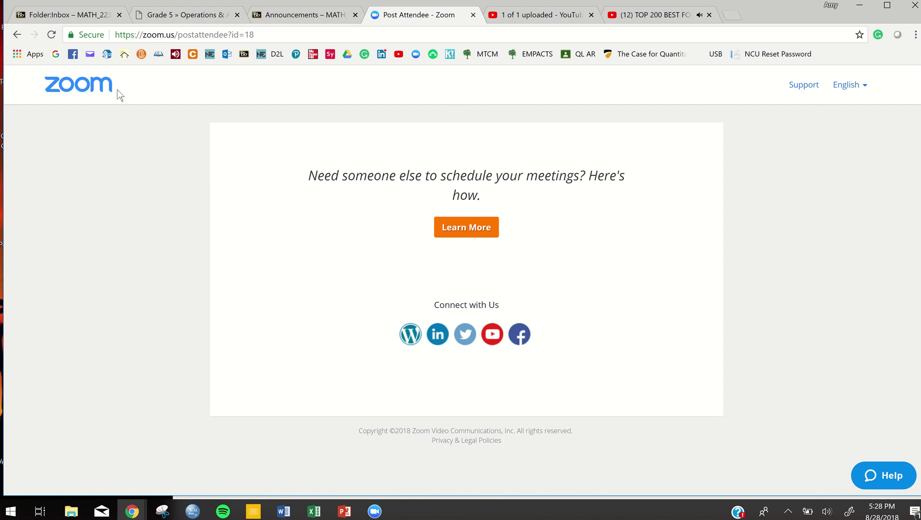
Step: From the Zoom website's home page, host a new meeting with video on
click(95, 88)
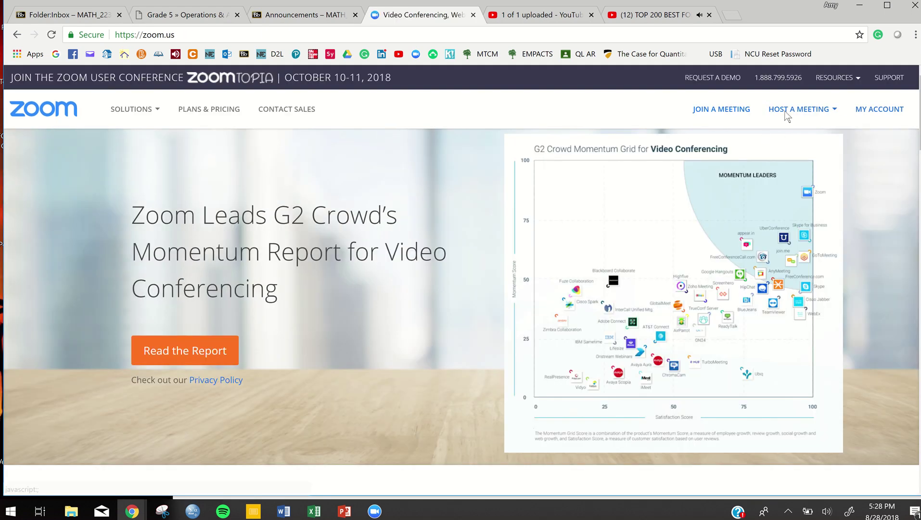
click(783, 115)
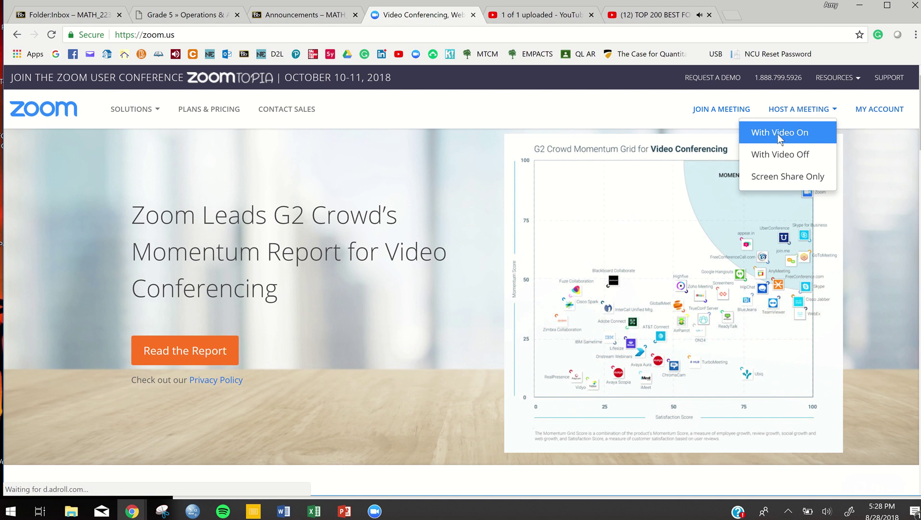
click(778, 132)
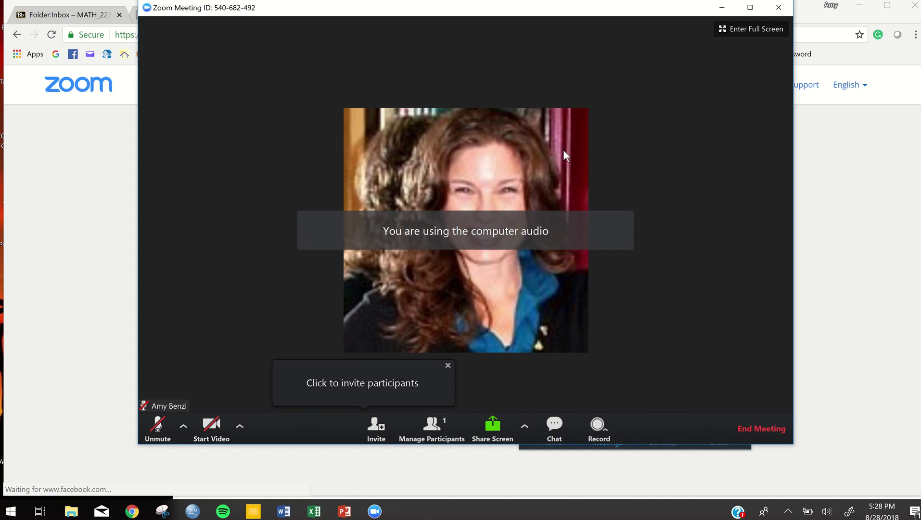
Step: Move the meeting window aside and show the Zoom app's contacts list
drag(553, 20, 368, 271)
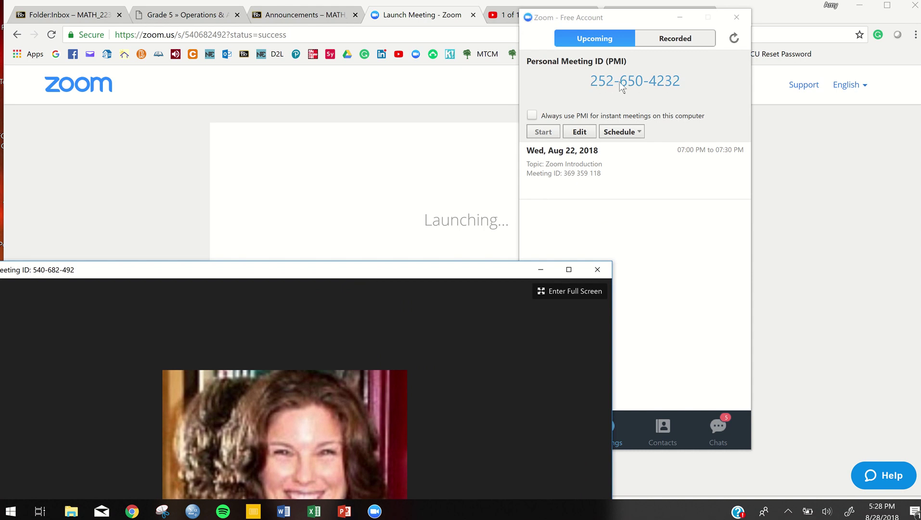
click(649, 266)
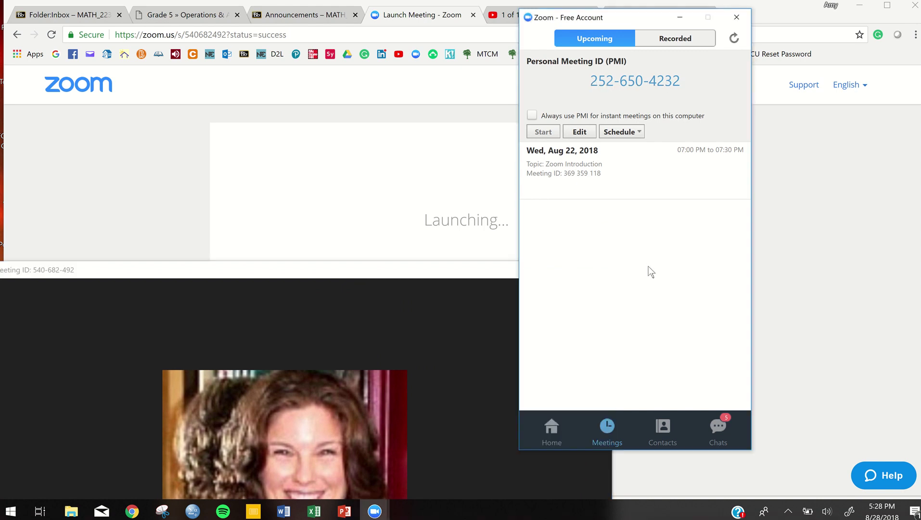
click(664, 429)
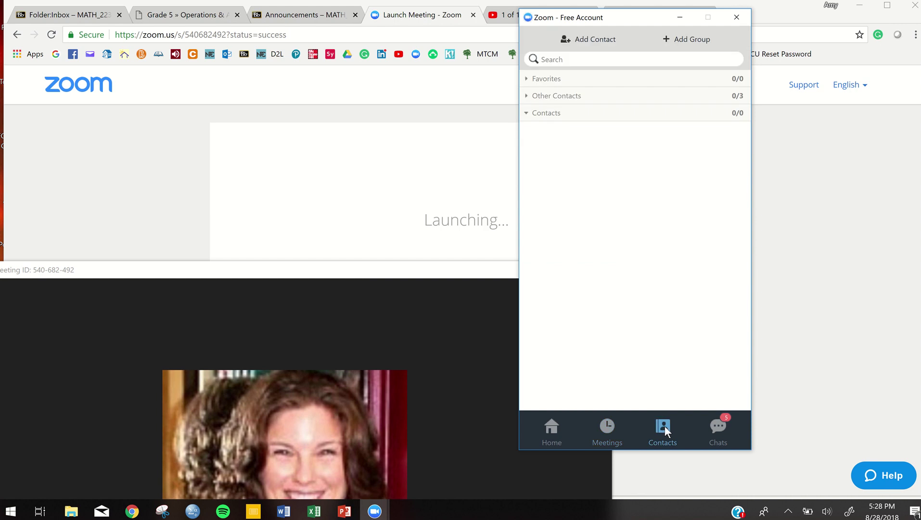
Step: Expand and collapse the Other Contacts group, then bring up the Add a Contact form
click(612, 99)
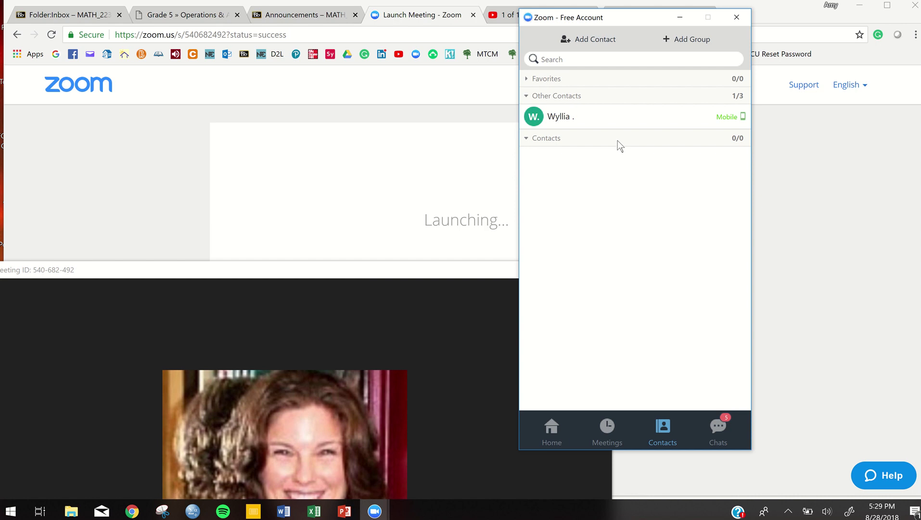
click(595, 98)
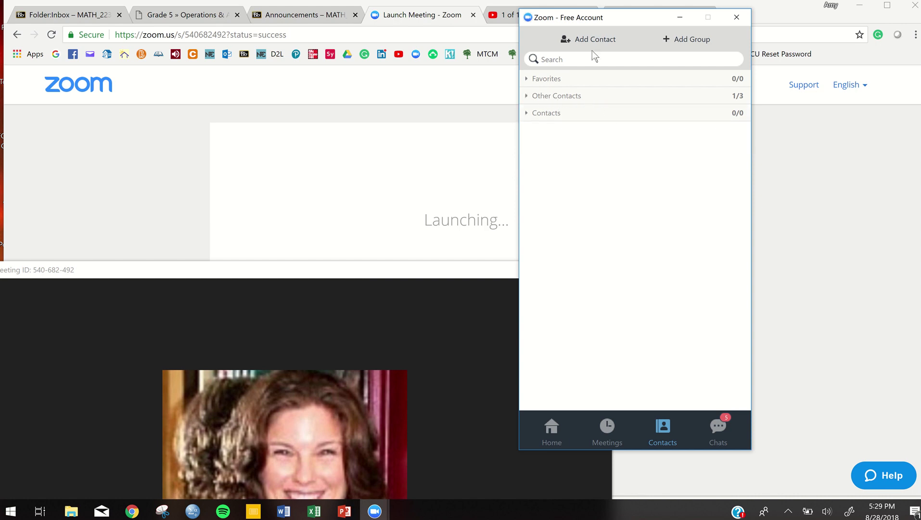
click(582, 40)
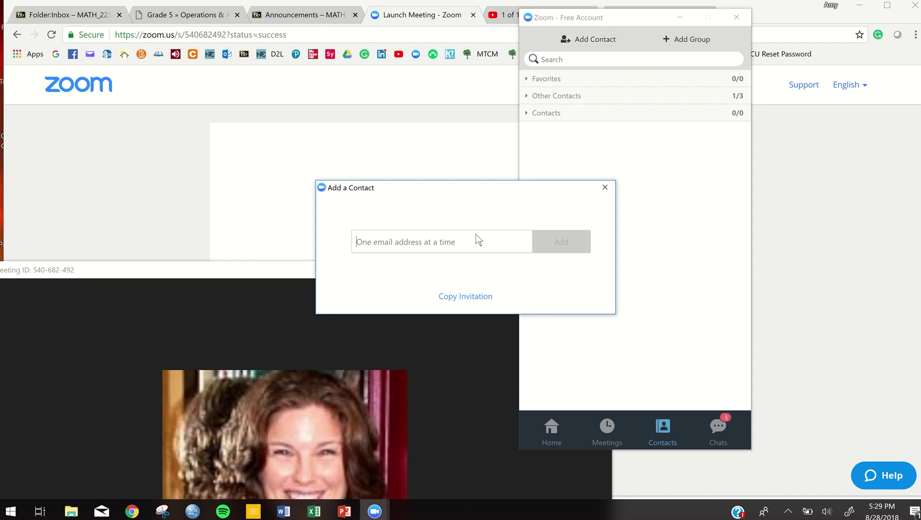
Step: Partly enter a contact's e-mail, close Add a Contact without adding, and restore the meeting window
click(475, 239)
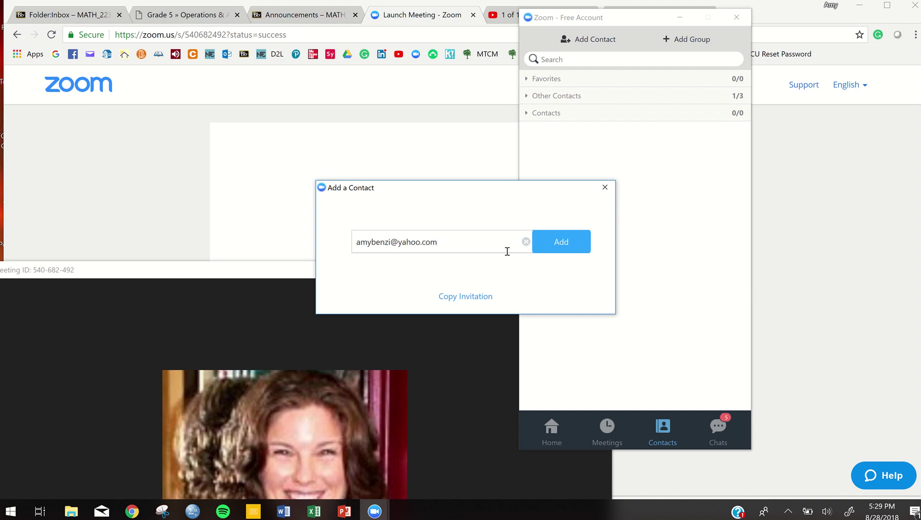
click(605, 188)
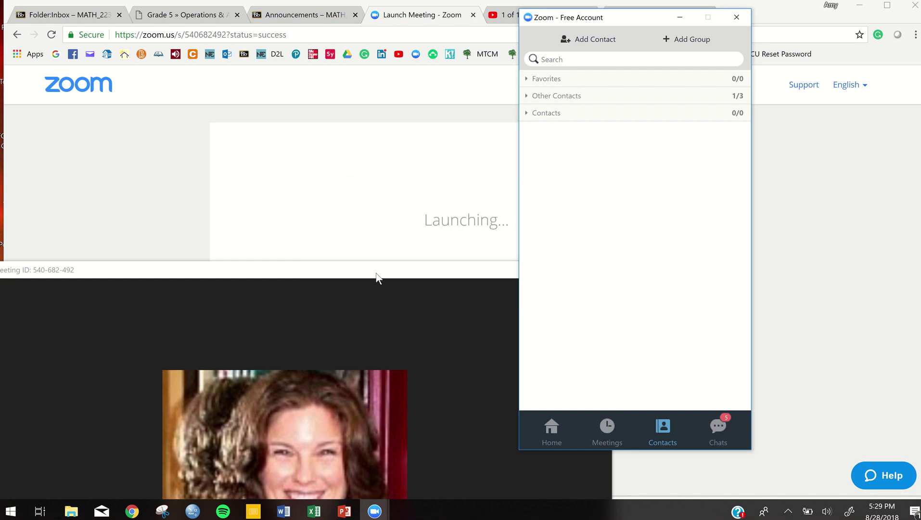
drag(376, 273, 538, 33)
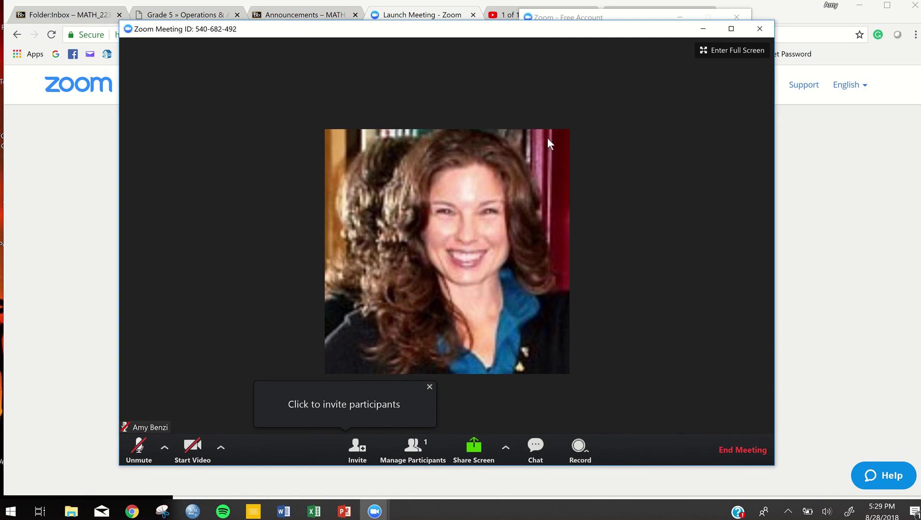
Step: Start video so the host's live webcam feed replaces the profile photo
click(200, 445)
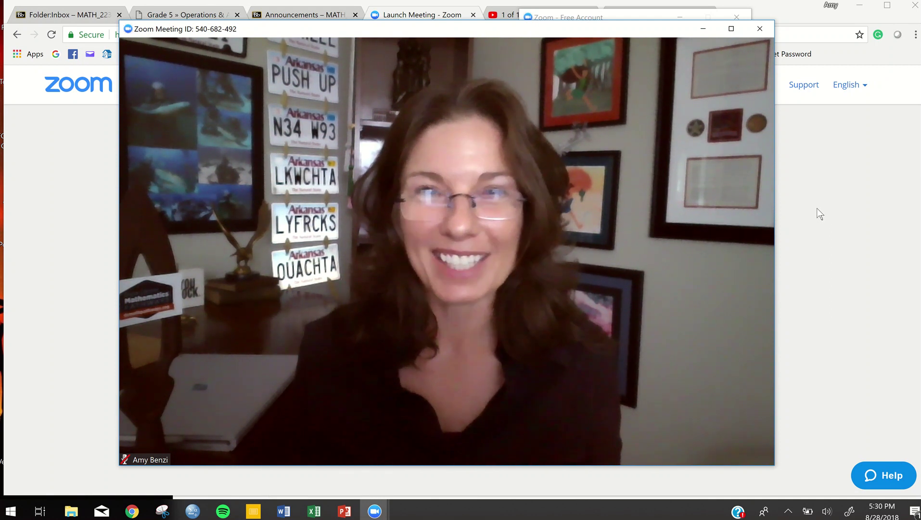
mouse_move(513, 3)
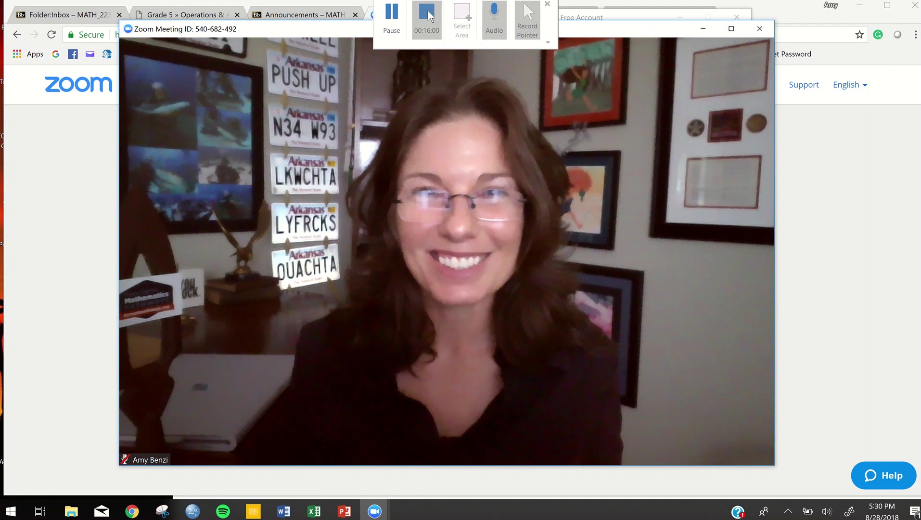